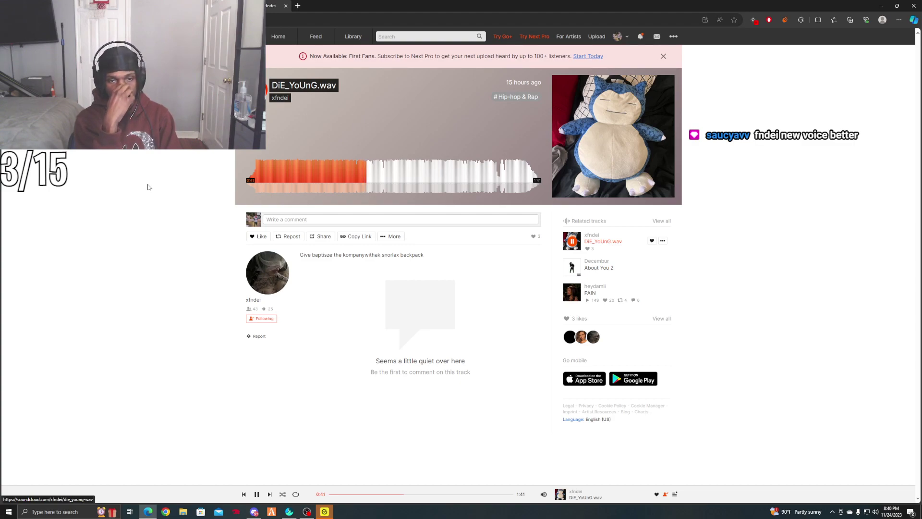
Show the Next up queue and play DiE_YoUnG.wav, pausing and resuming, stopping near the end.
click(674, 493)
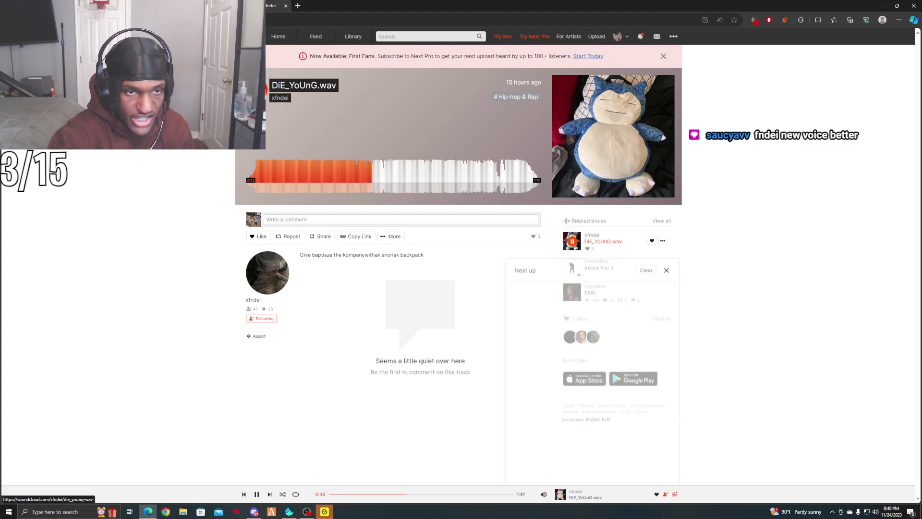
key(space)
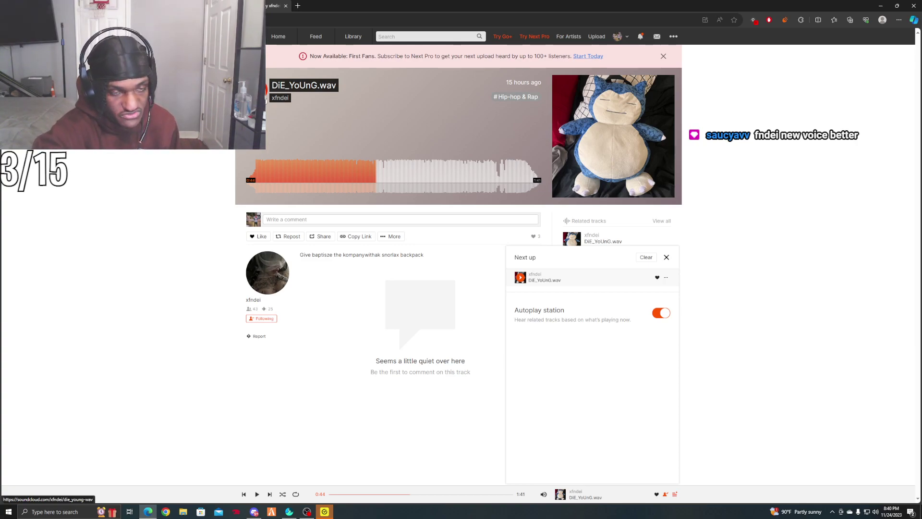
key(space)
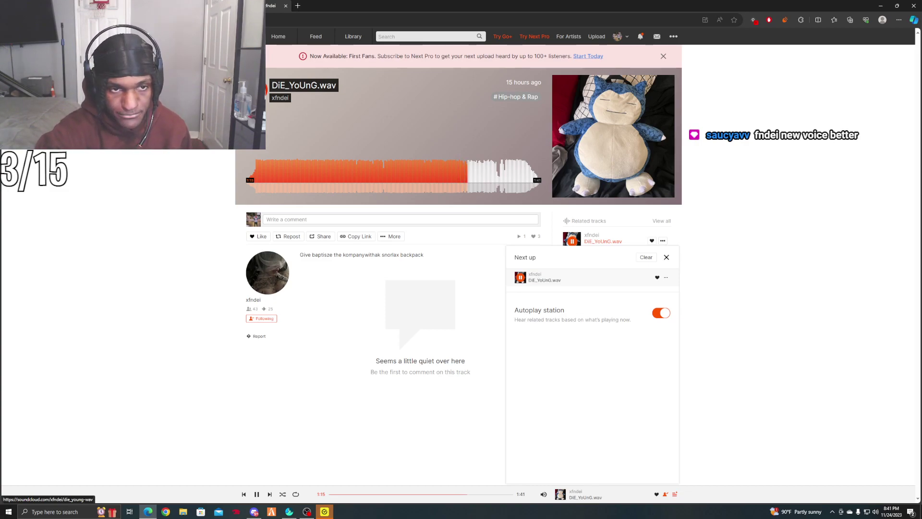
key(space)
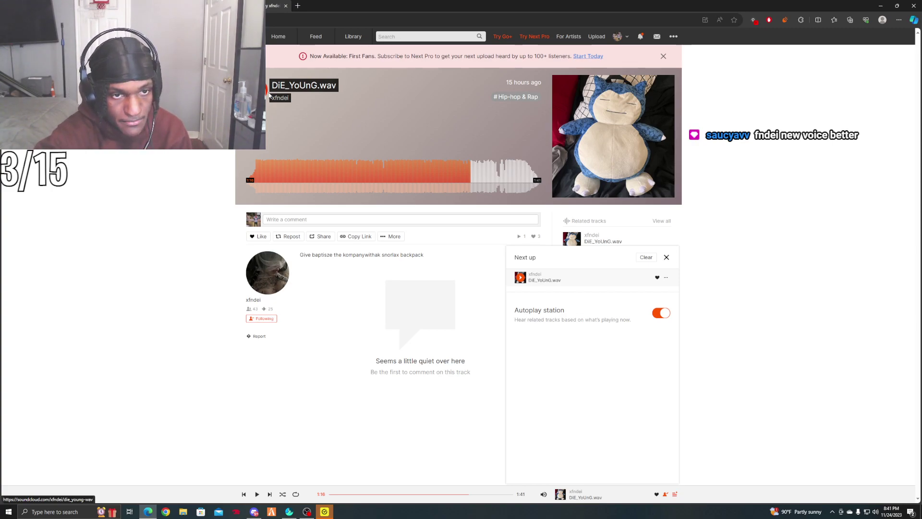
key(space)
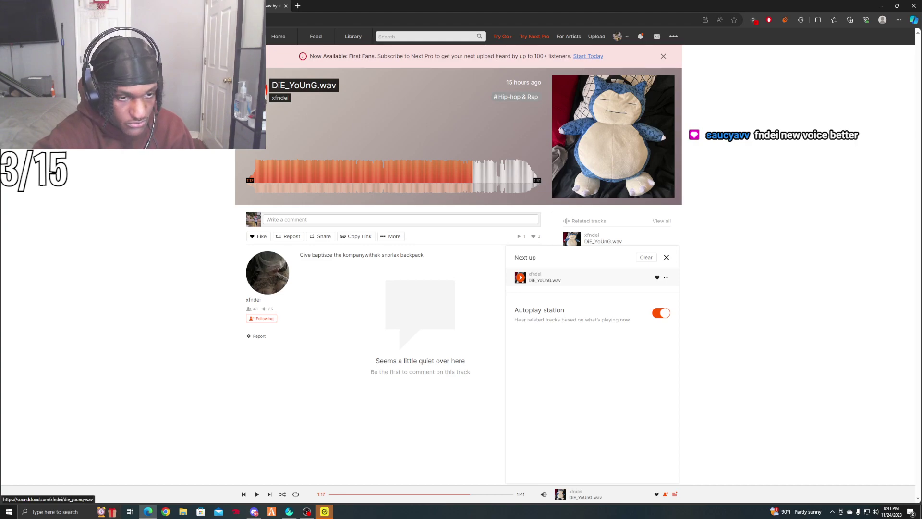
key(space)
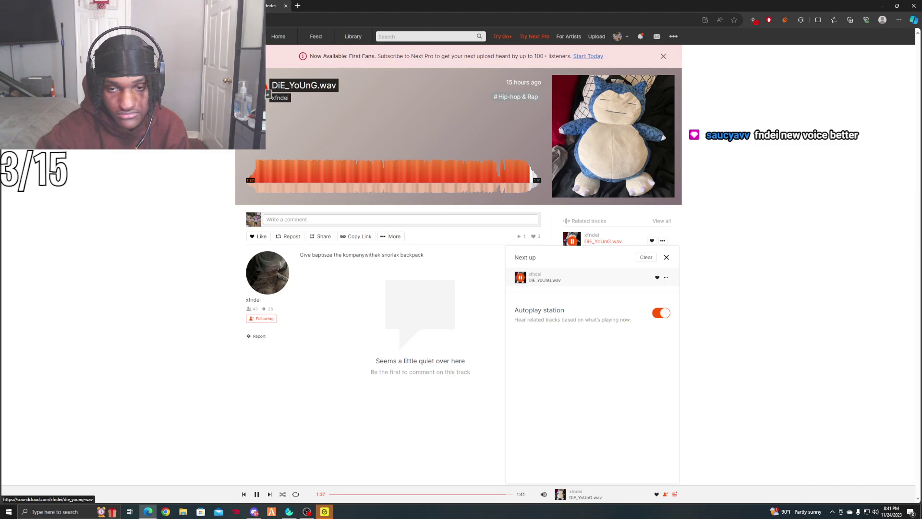
key(space)
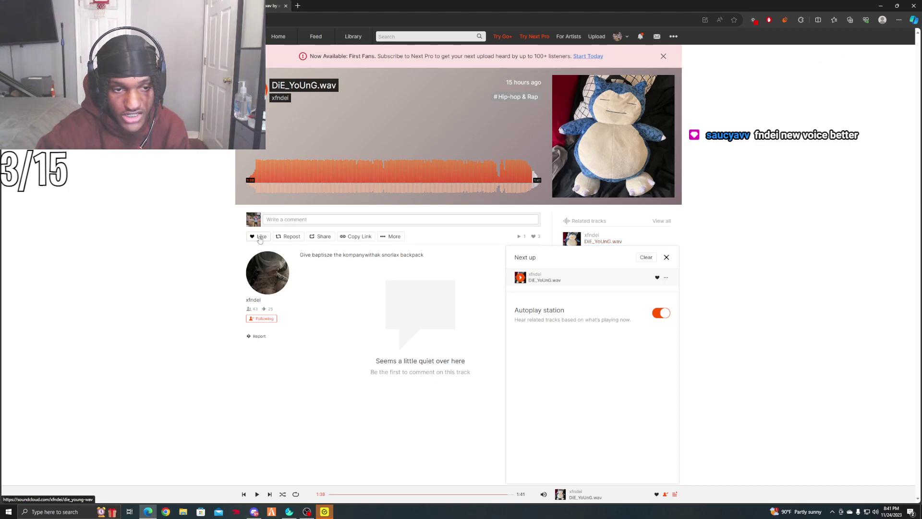
Like DiE_YoUnG.wav and switch to the YouTube 'youngboy' search results.
click(259, 237)
key(alt+Tab)
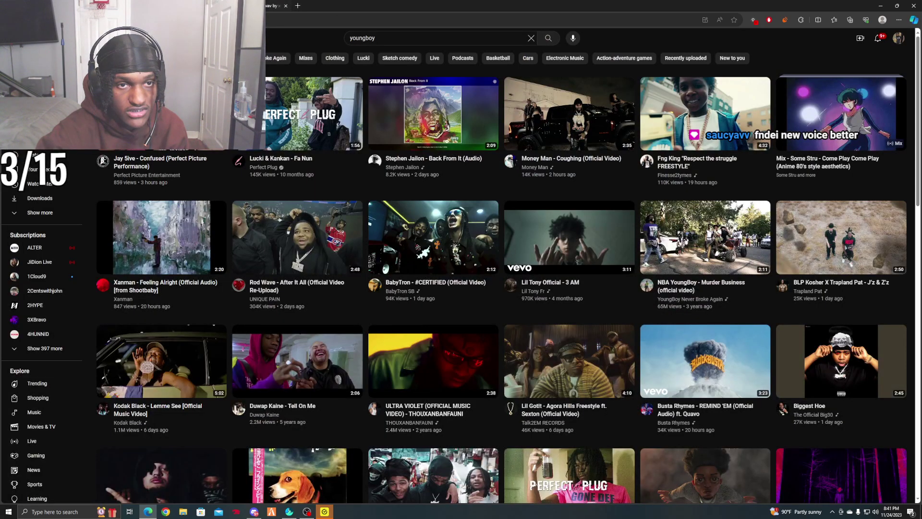
click(286, 6)
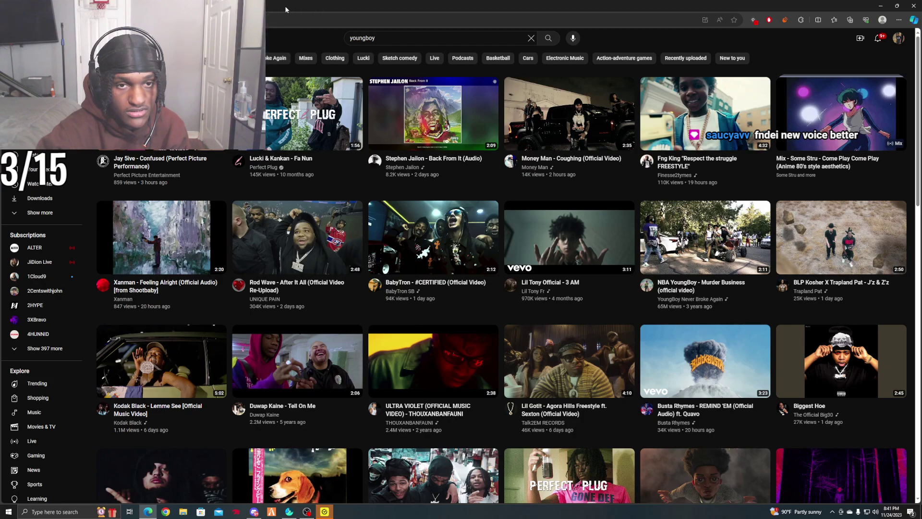